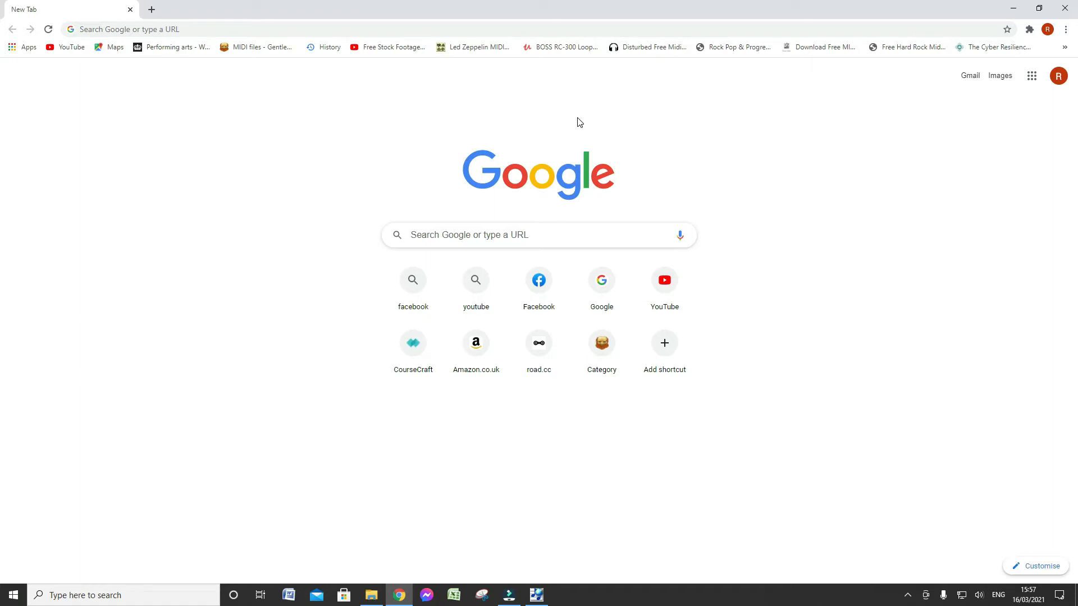
# - Search Google for "stairway to heaven free midi file download" and open the Midiworld page of Led Zeppelin MIDI files
pyautogui.click(563, 234)
pyautogui.click(552, 262)
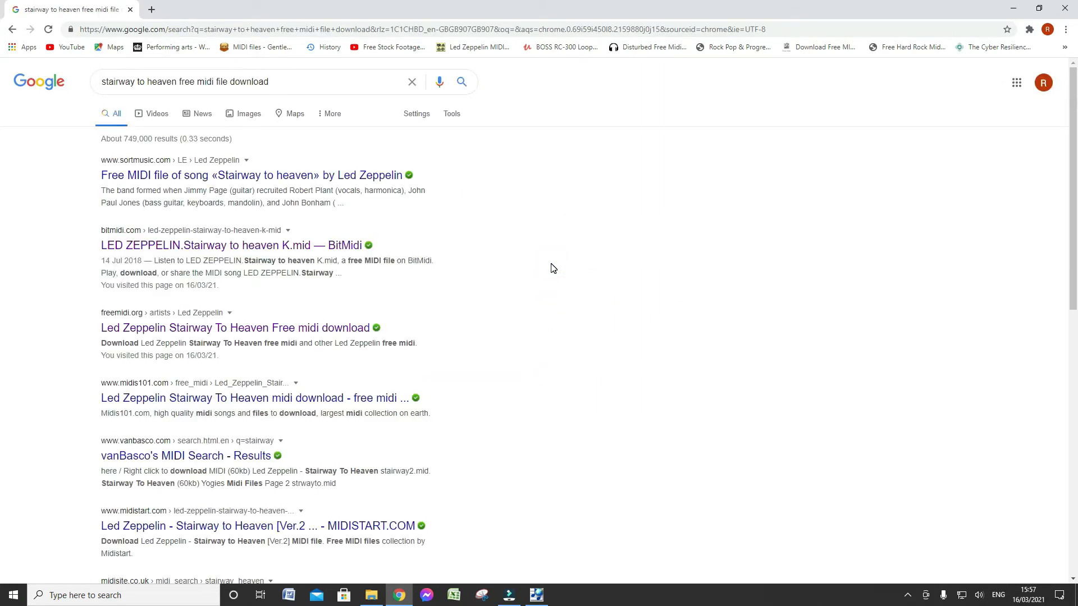
pyautogui.scroll(-5, 579, 258)
pyautogui.scroll(-5, 580, 257)
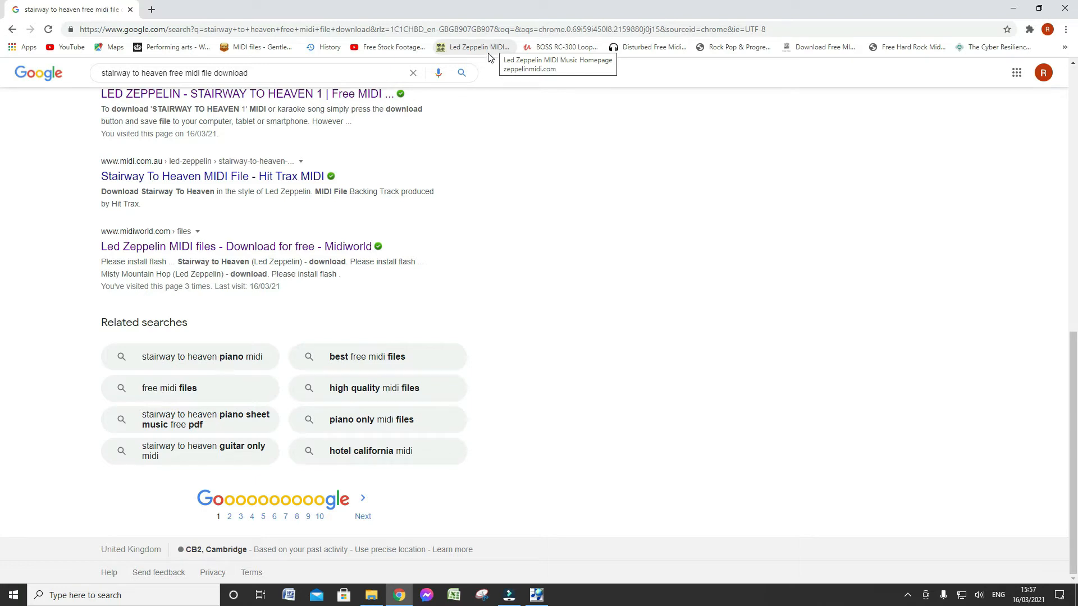
pyautogui.click(242, 248)
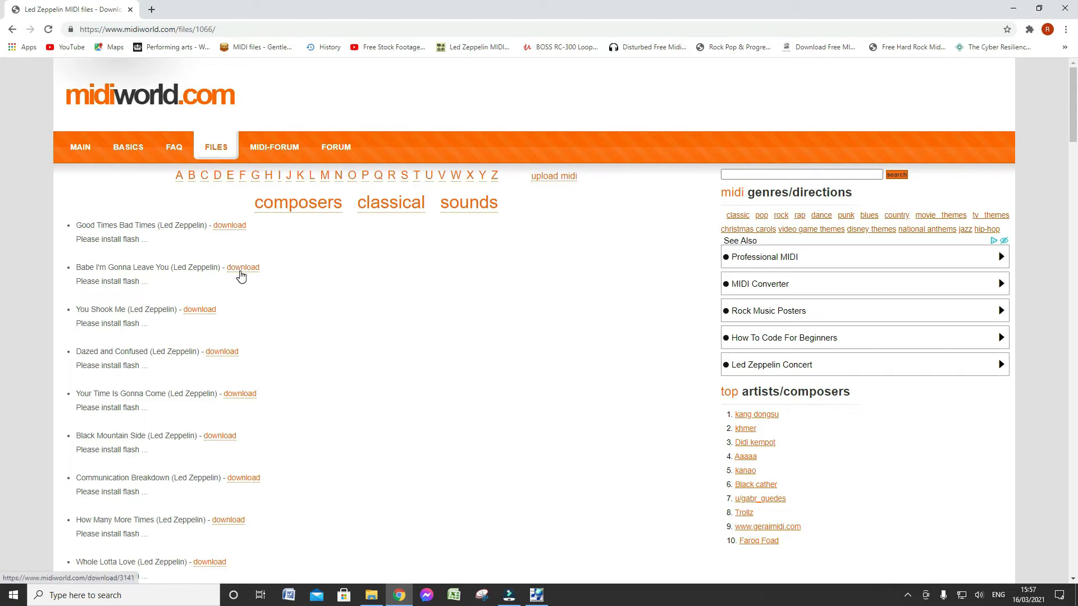
# - Find "heaven" in the song list and download the Stairway to Heaven (Led Zeppelin) MIDI file
pyautogui.scroll(-1, 241, 276)
pyautogui.scroll(-4, 264, 298)
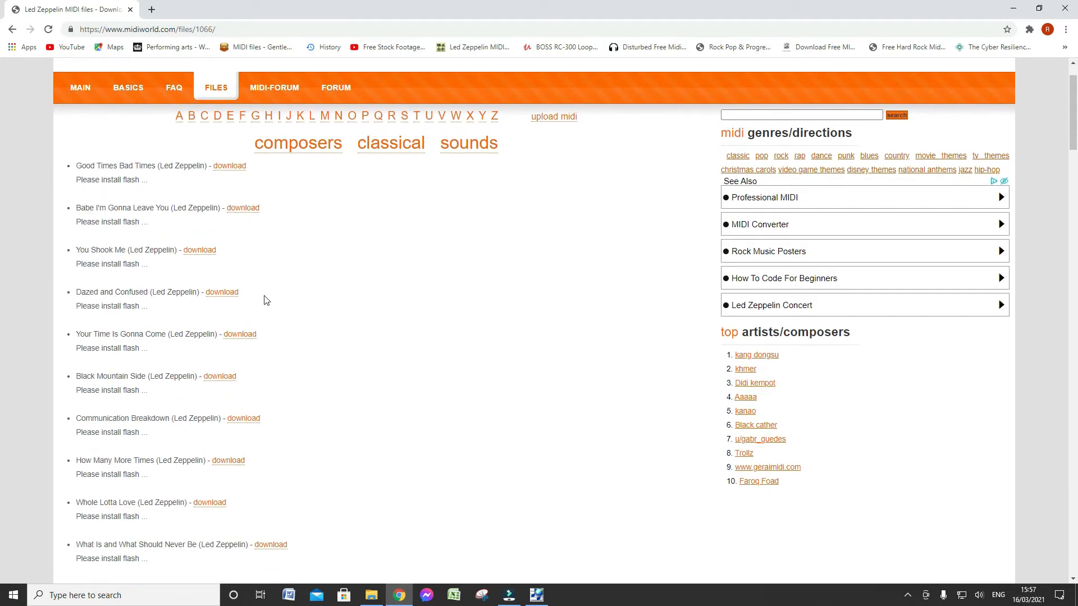
pyautogui.scroll(-7, 265, 320)
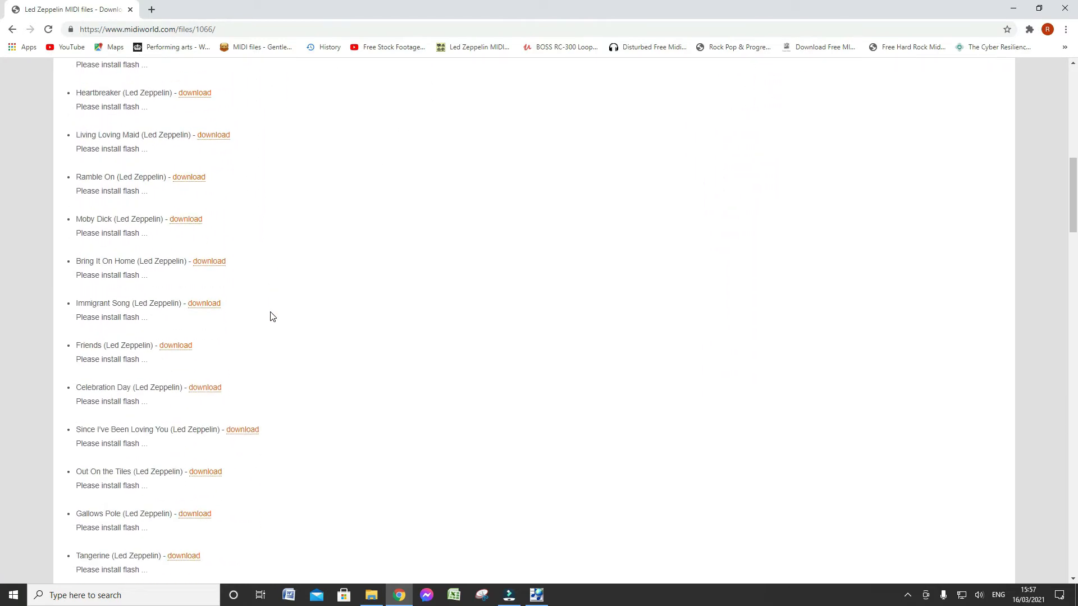
pyautogui.scroll(-8, 271, 315)
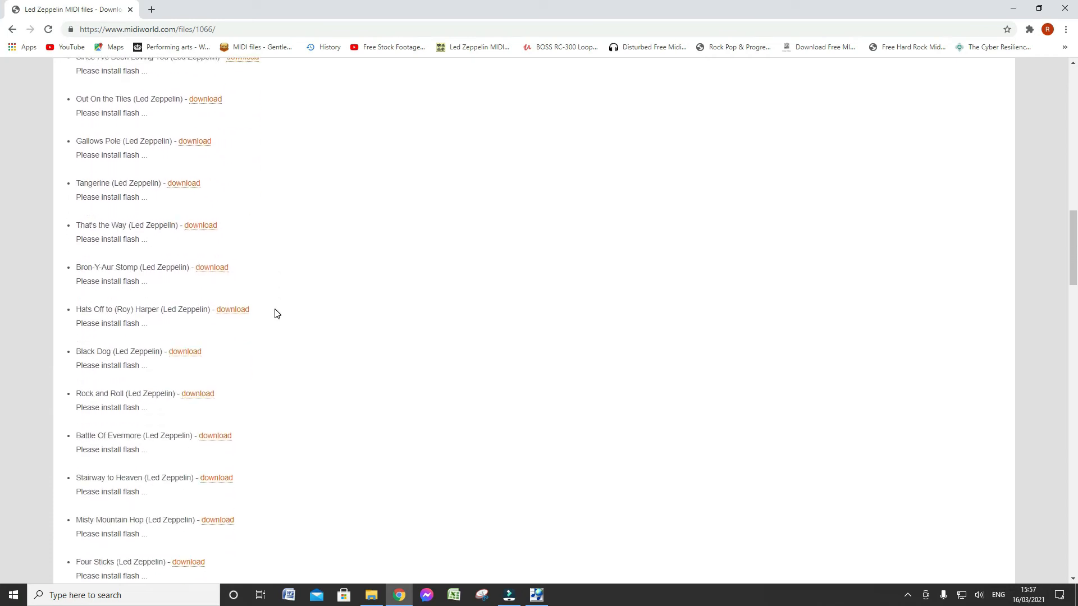
pyautogui.scroll(-5, 277, 313)
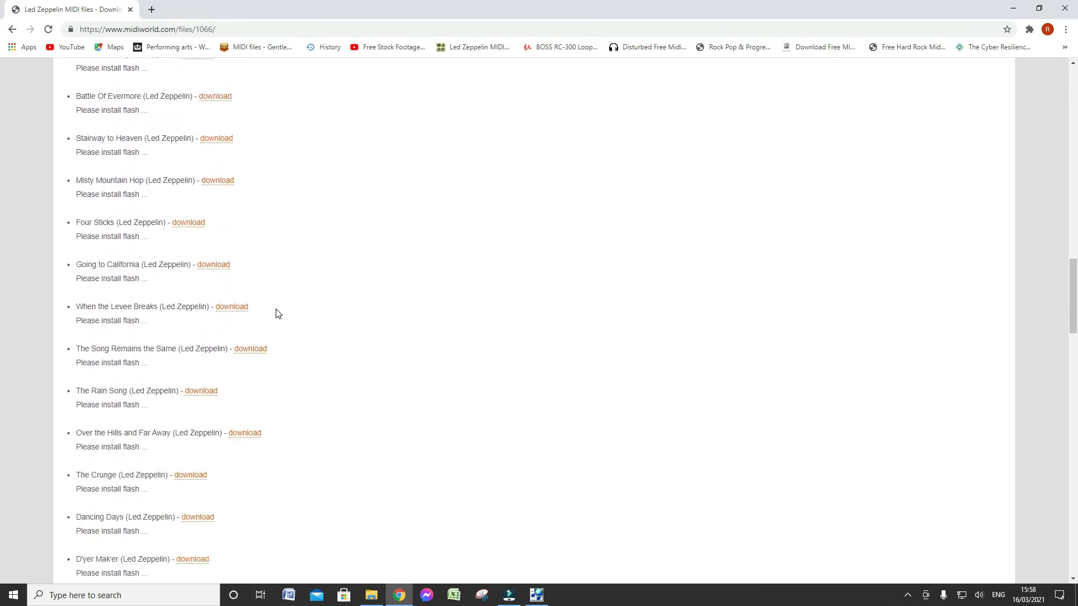
pyautogui.scroll(-9, 278, 314)
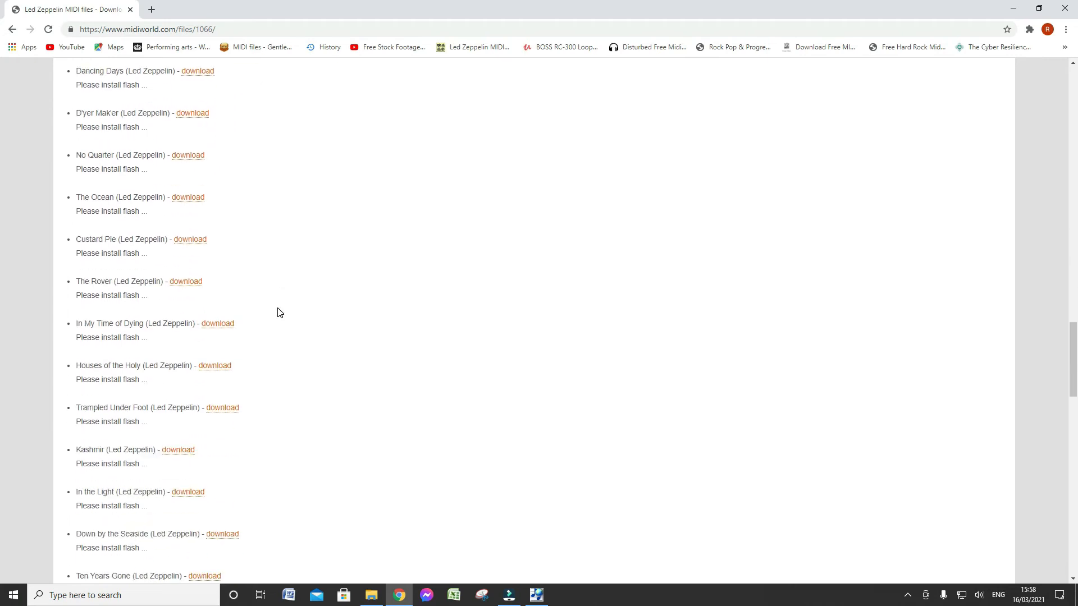
pyautogui.scroll(-2, 280, 313)
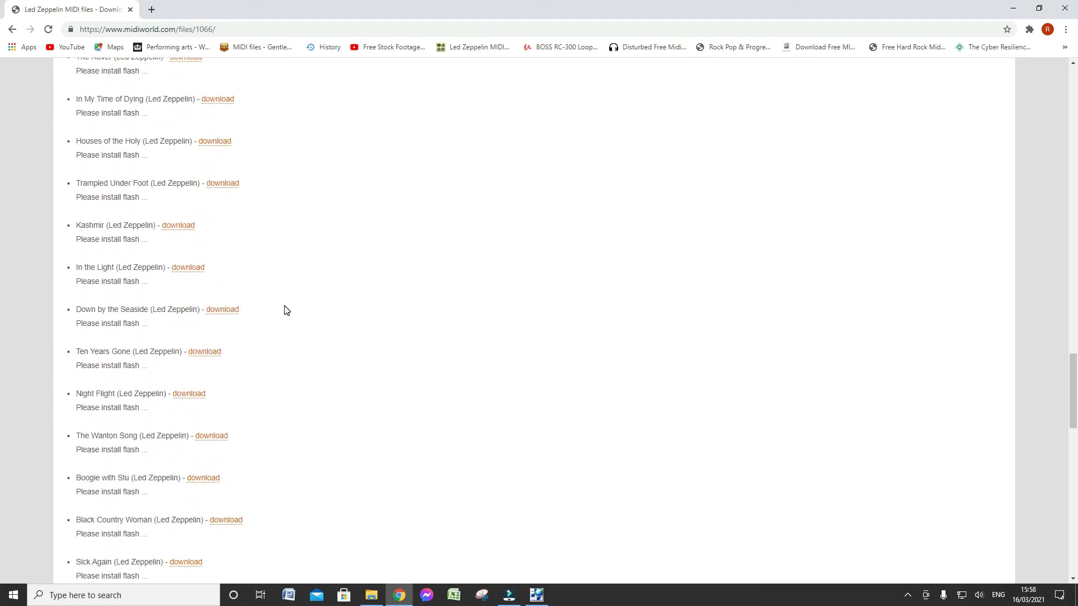
pyautogui.hotkey('ctrl', 'f')
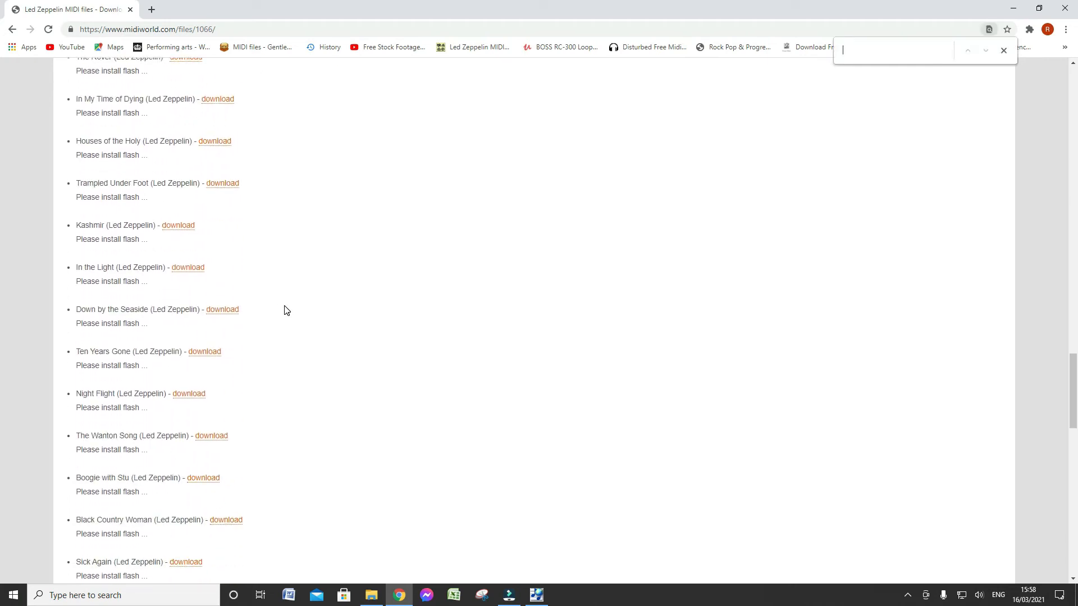
pyautogui.write('heaven')
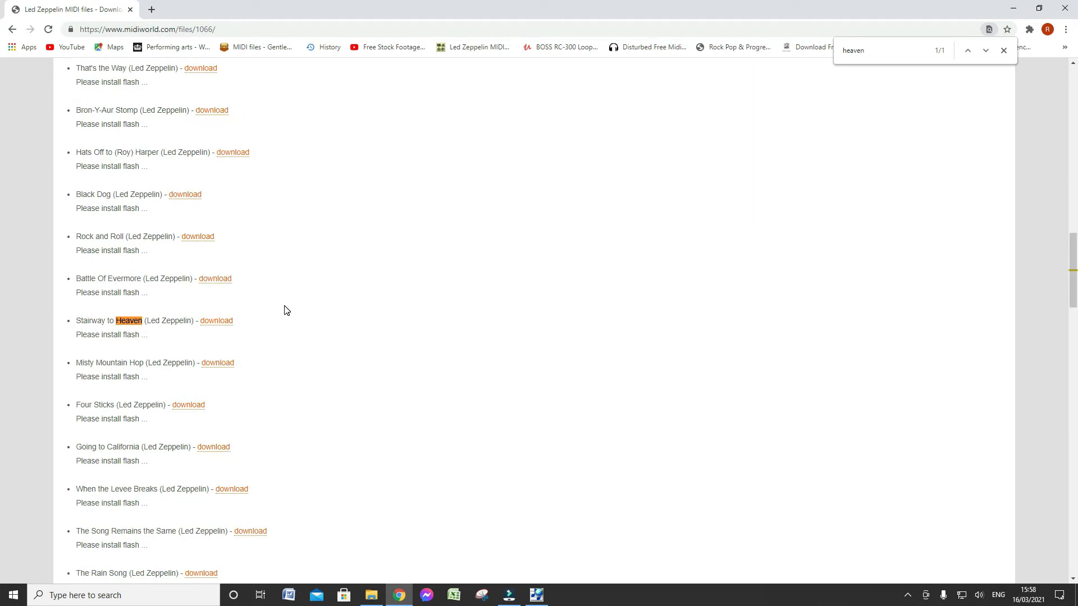
pyautogui.click(226, 322)
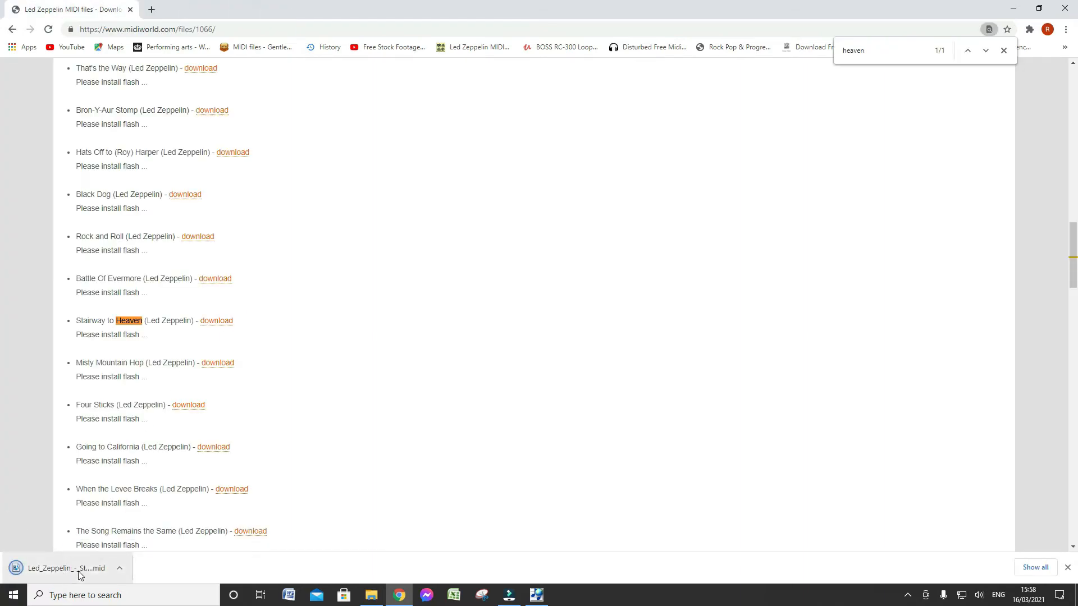
# - Close the browser, switch to Notation Musician and display the Melody part of the stairway score
pyautogui.click(1072, 13)
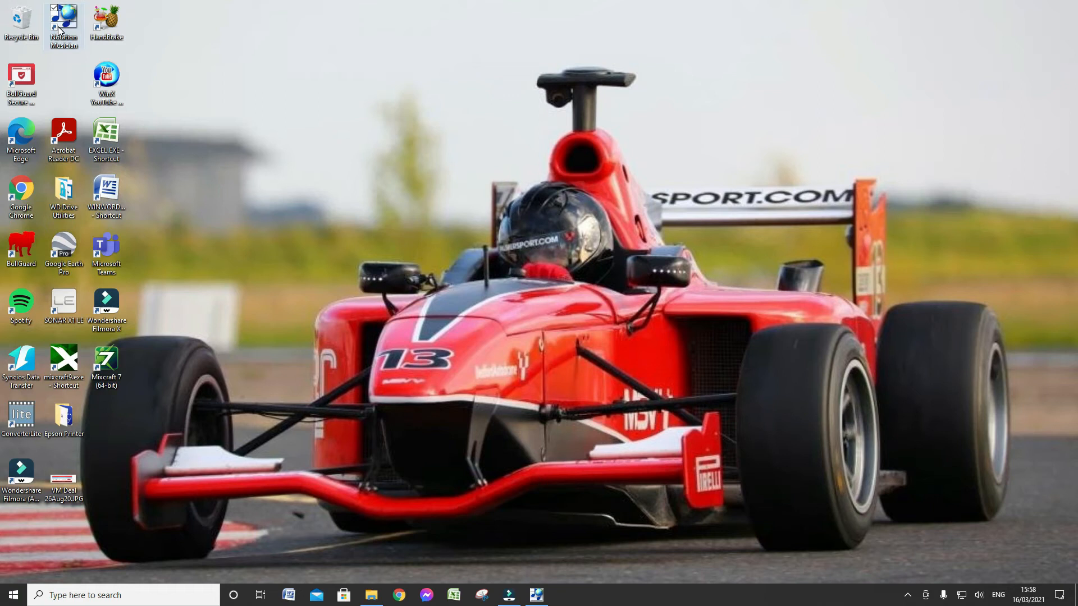
pyautogui.click(537, 600)
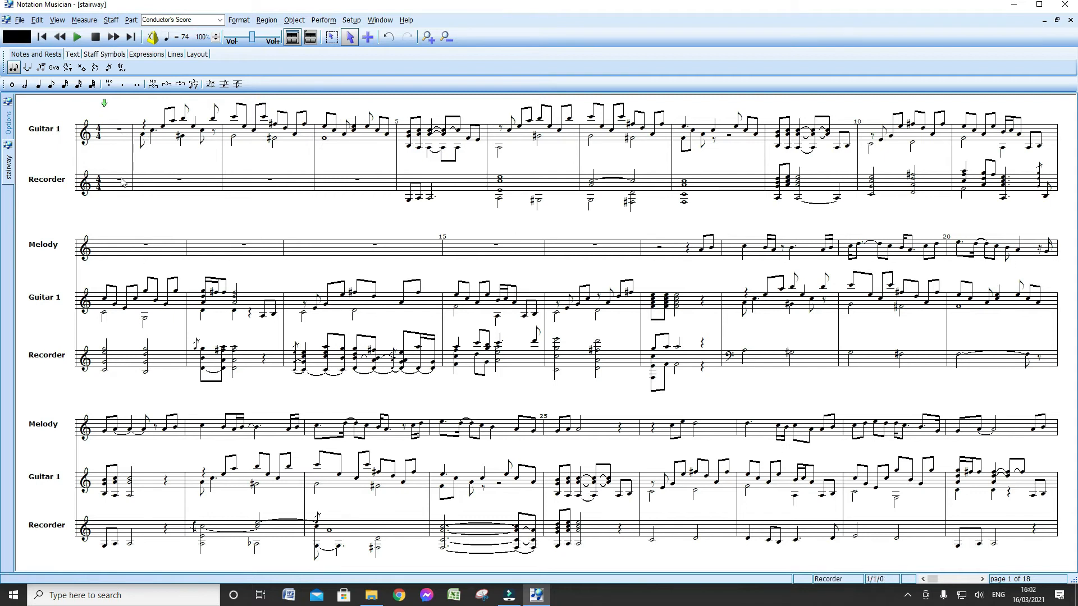
pyautogui.click(221, 22)
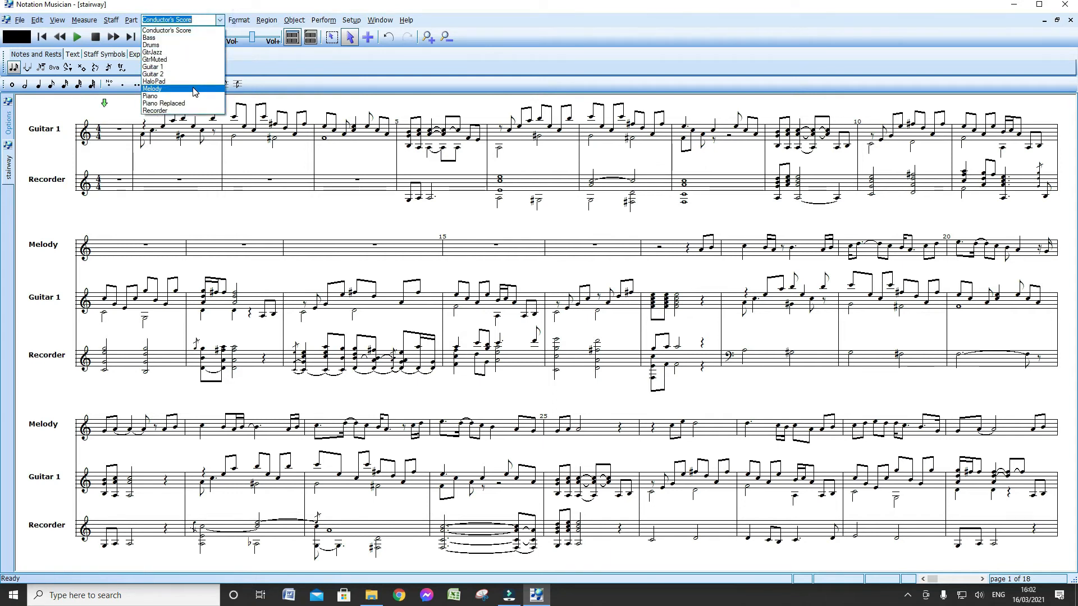
pyautogui.click(195, 92)
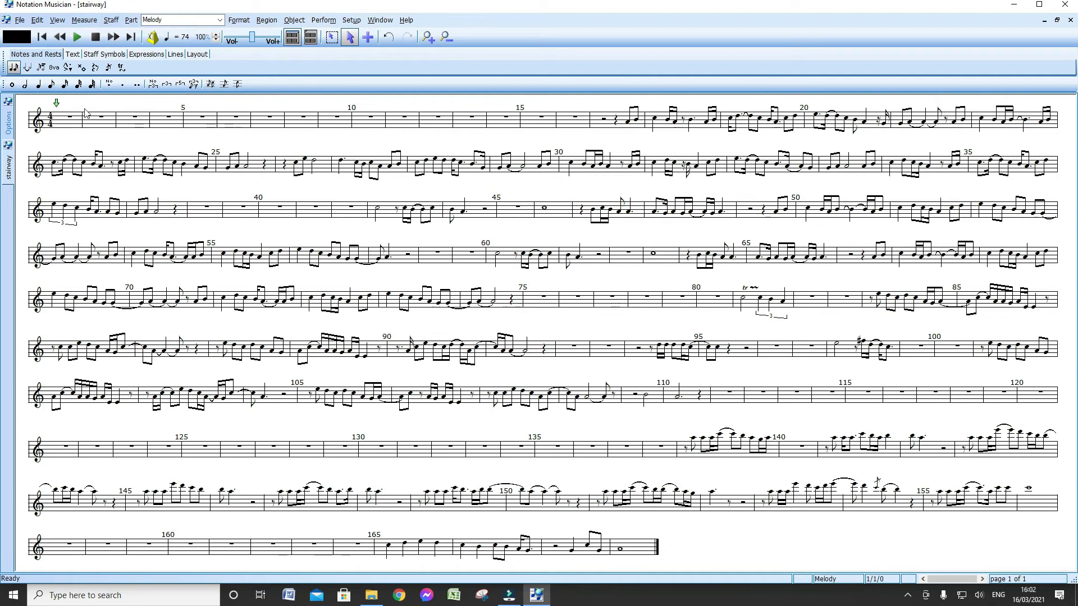
# - Transpose the instrument key of the Melody staff for alto saxophone, using the instrument lookup
pyautogui.click(115, 21)
pyautogui.click(163, 220)
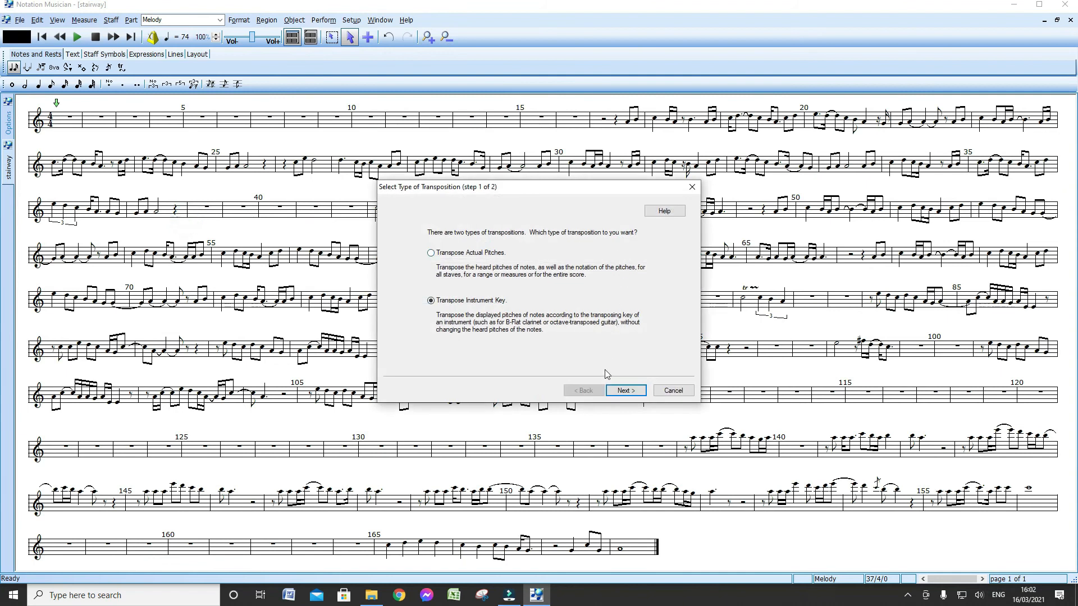
pyautogui.click(623, 390)
pyautogui.click(543, 242)
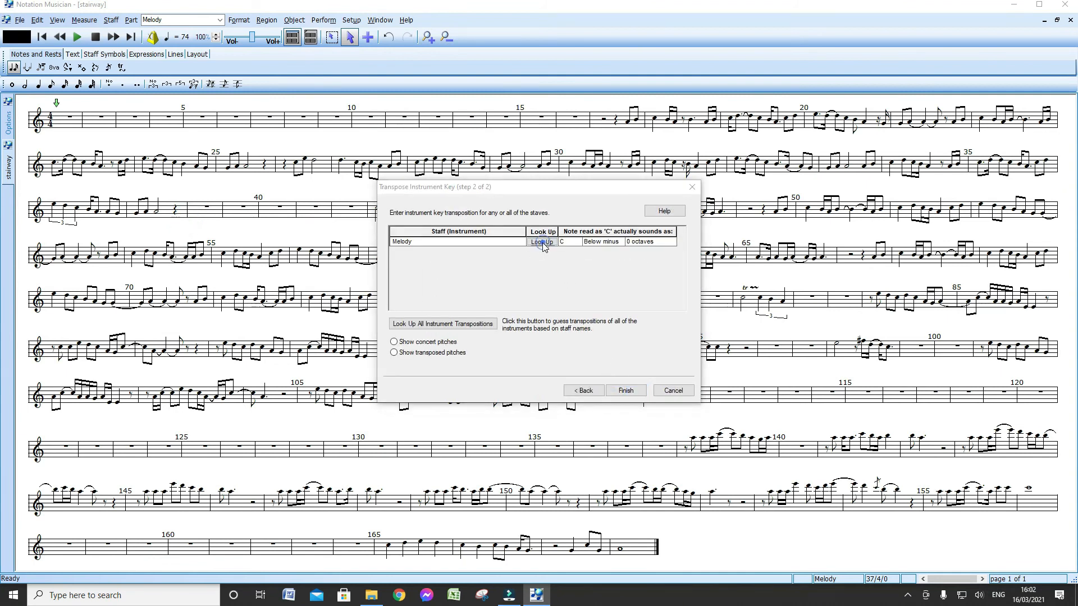
pyautogui.scroll(-8, 536, 292)
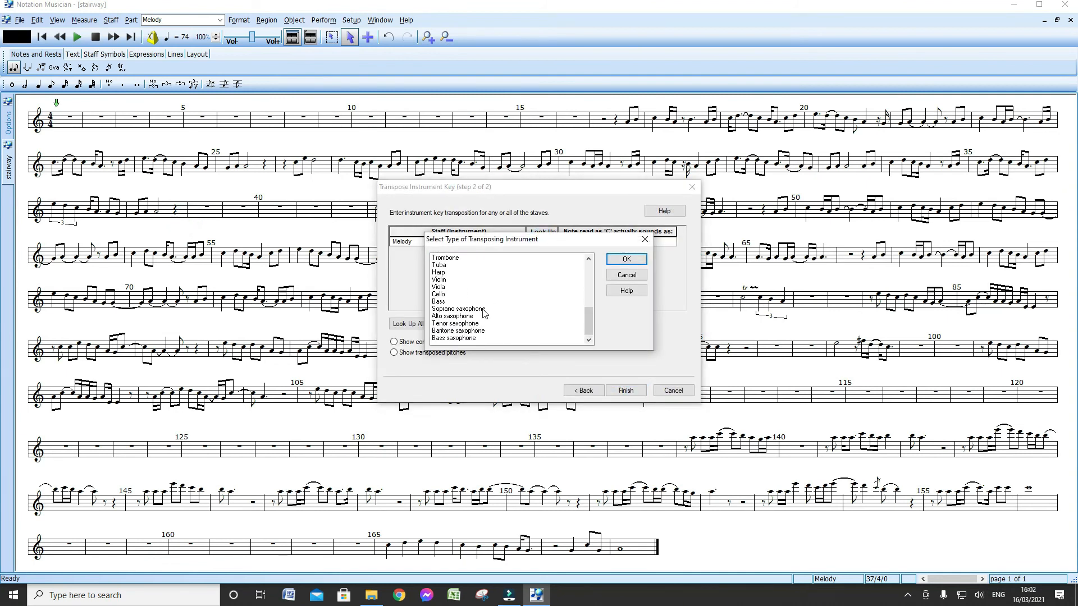
pyautogui.click(453, 316)
pyautogui.click(626, 259)
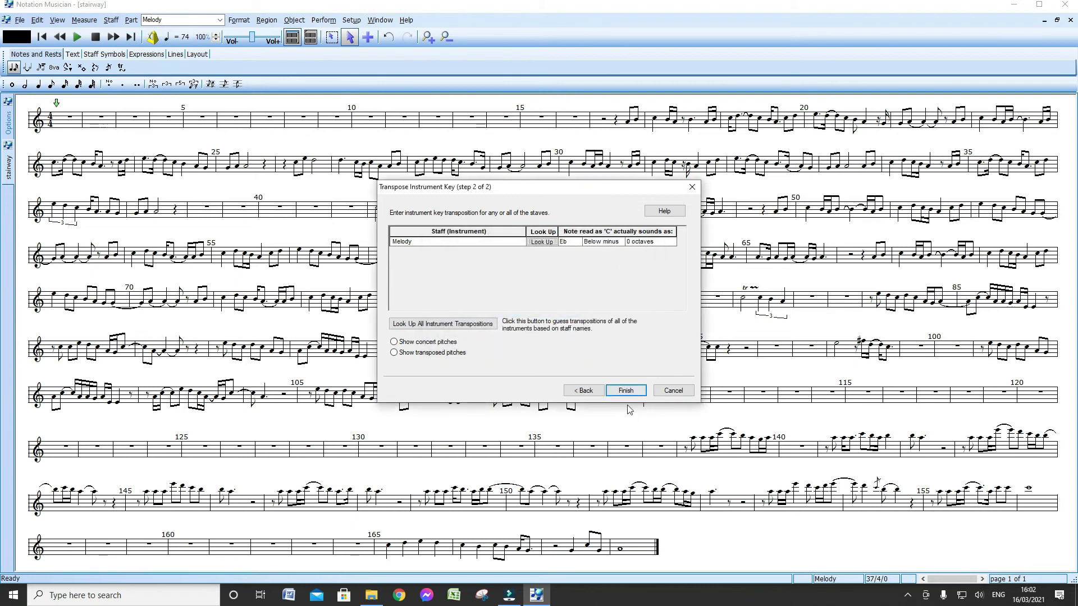
pyautogui.click(626, 391)
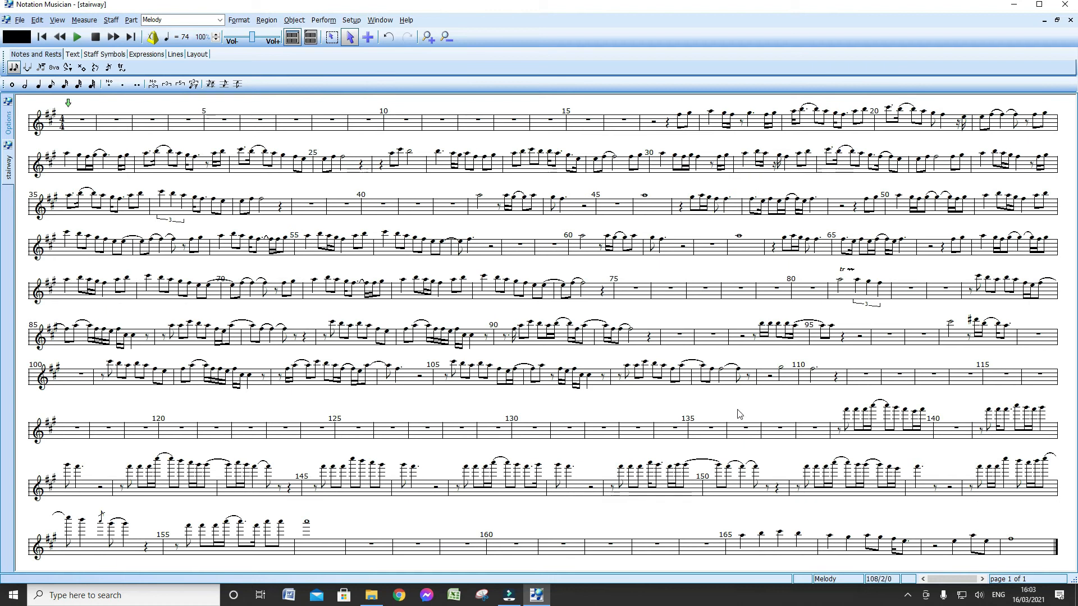
# - Transpose the actual pitches of the Melody part down 12 half-steps for measures 1 to 168
pyautogui.click(112, 21)
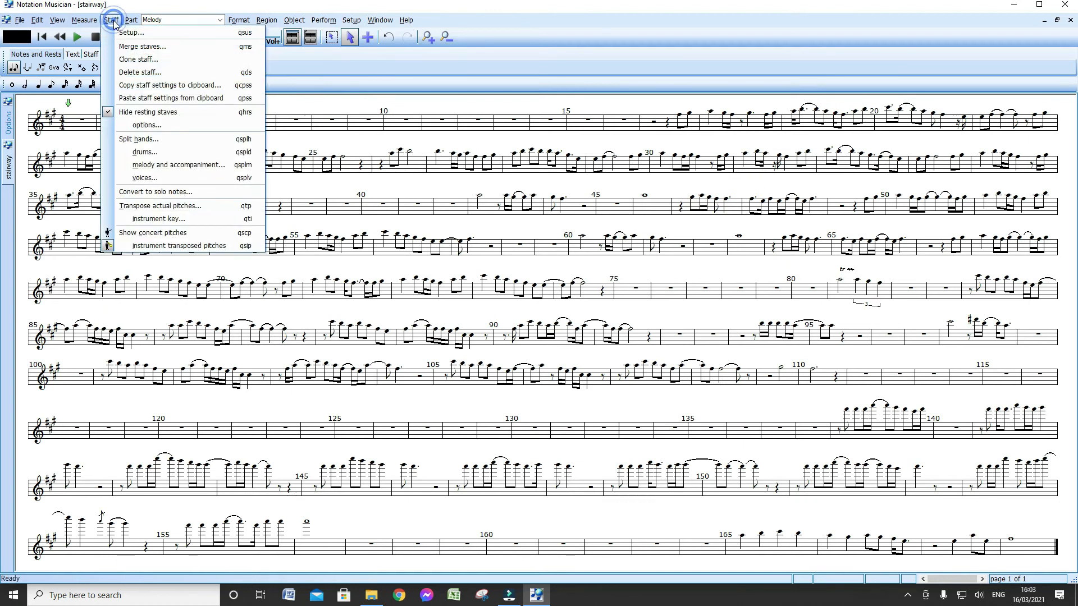
pyautogui.click(223, 209)
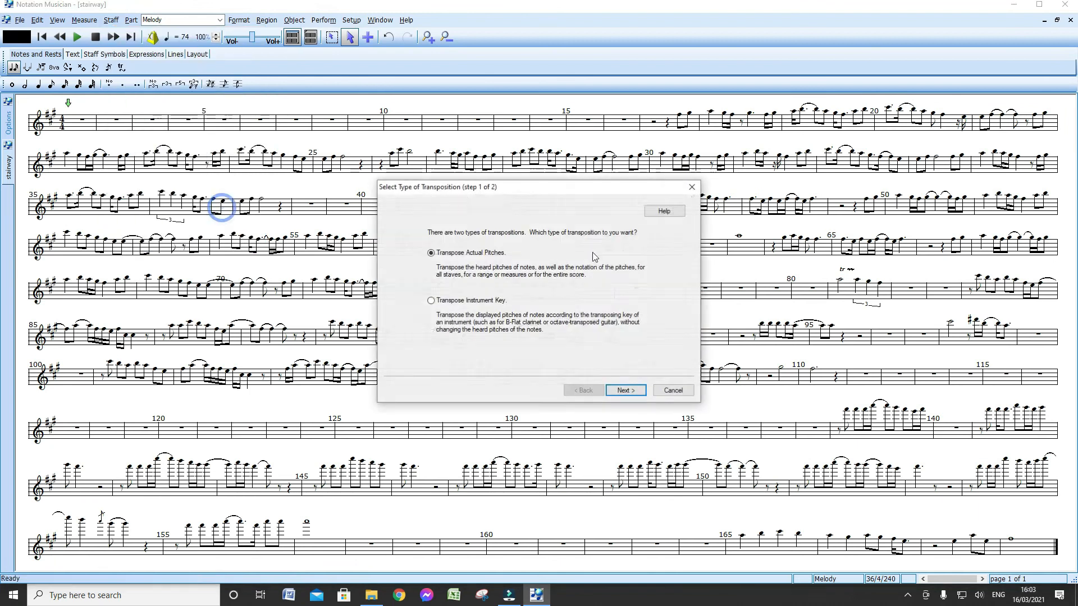
pyautogui.click(644, 397)
pyautogui.click(510, 259)
pyautogui.write('12')
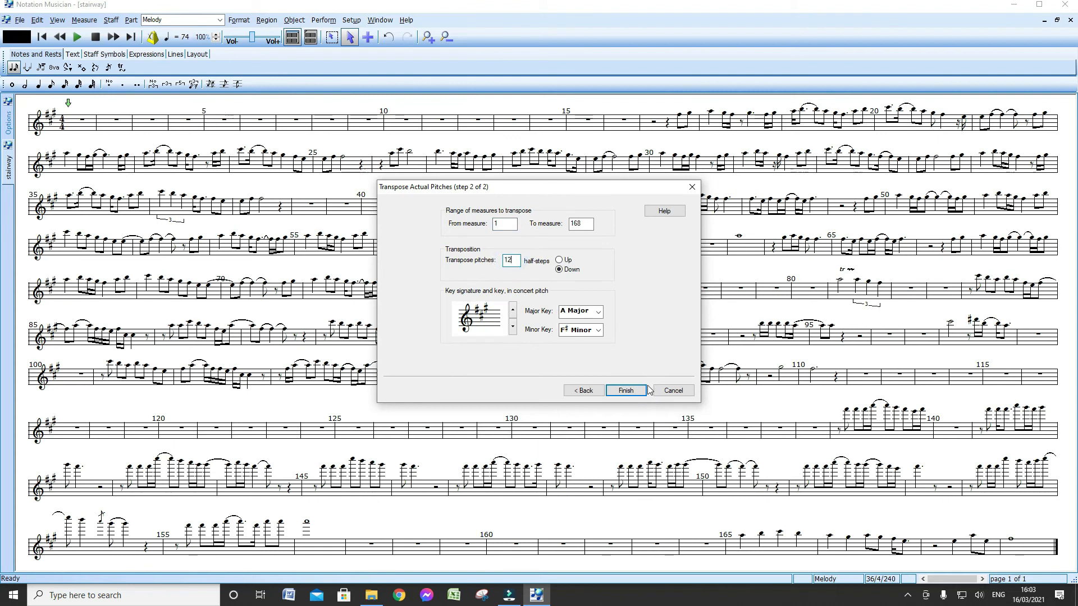
pyautogui.click(627, 391)
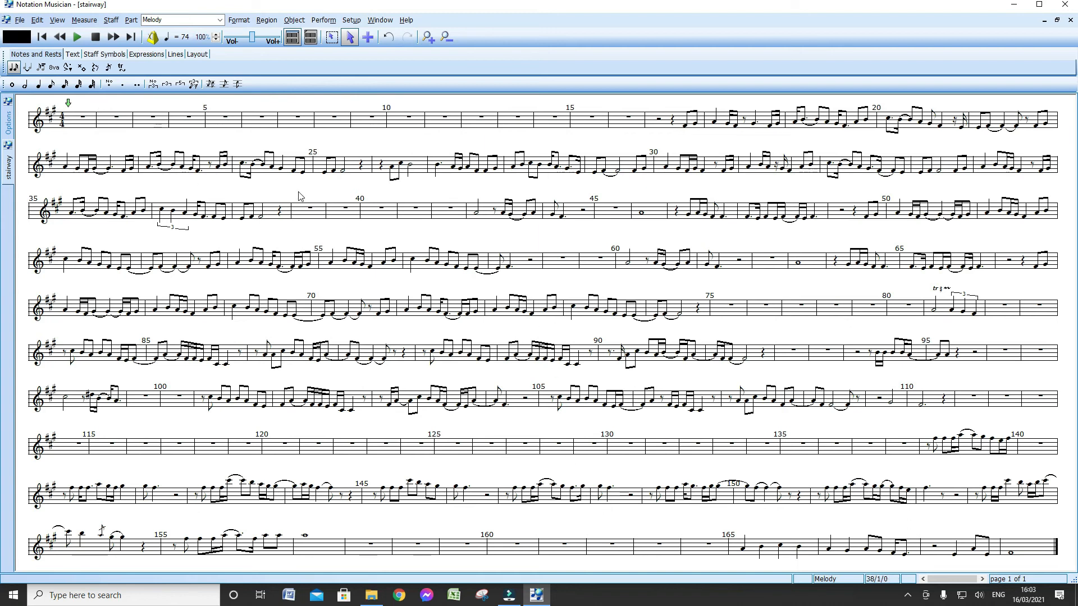
# - View the print setup for the Melody part without printing, and return to the Conductor's Score
pyautogui.hotkey('ctrl', 'p')
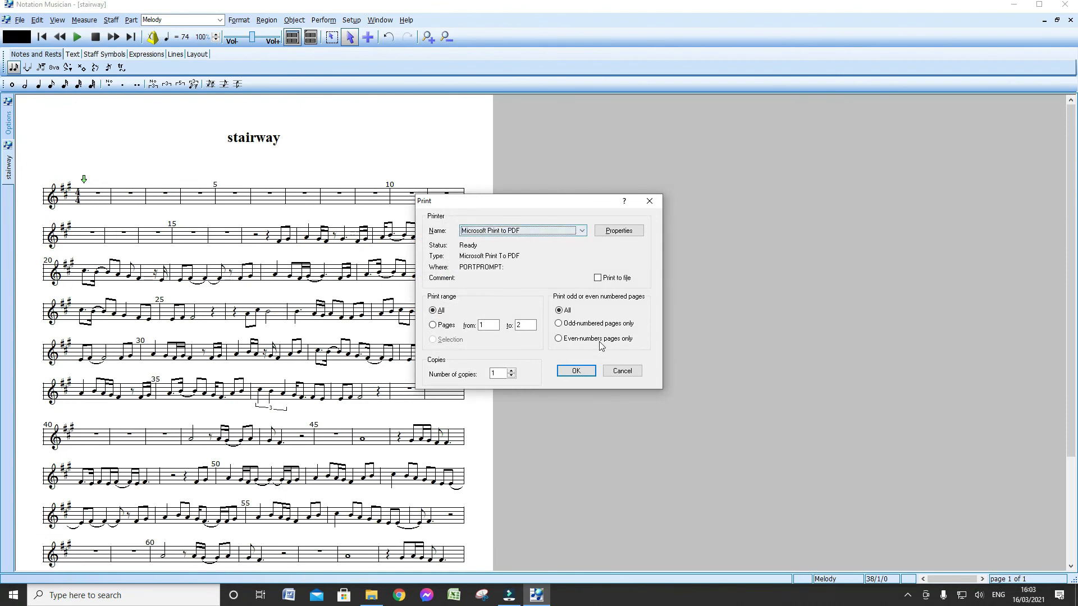
pyautogui.click(610, 373)
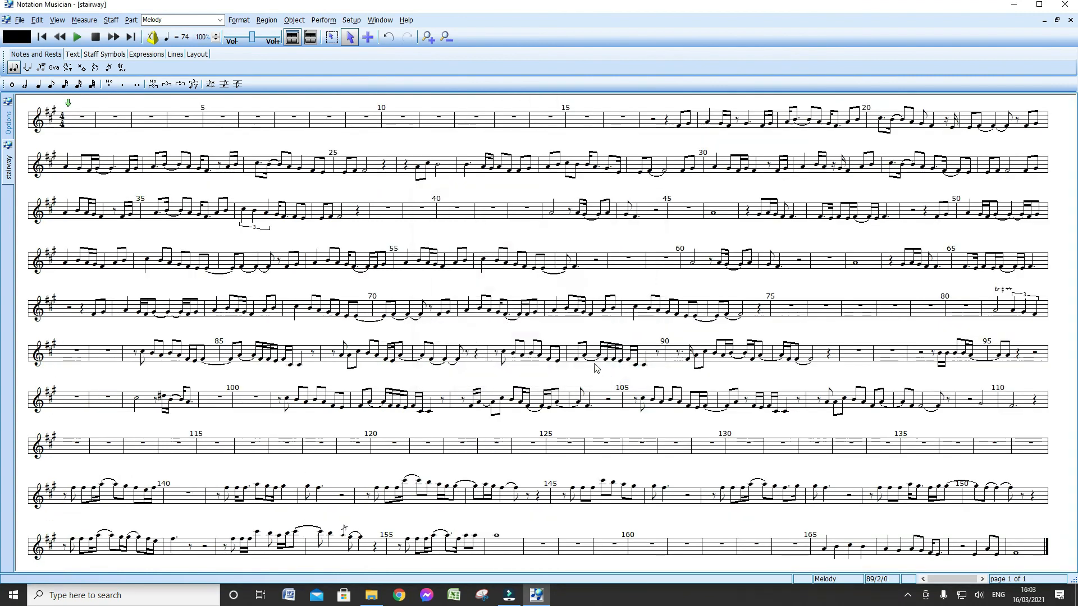
pyautogui.click(219, 20)
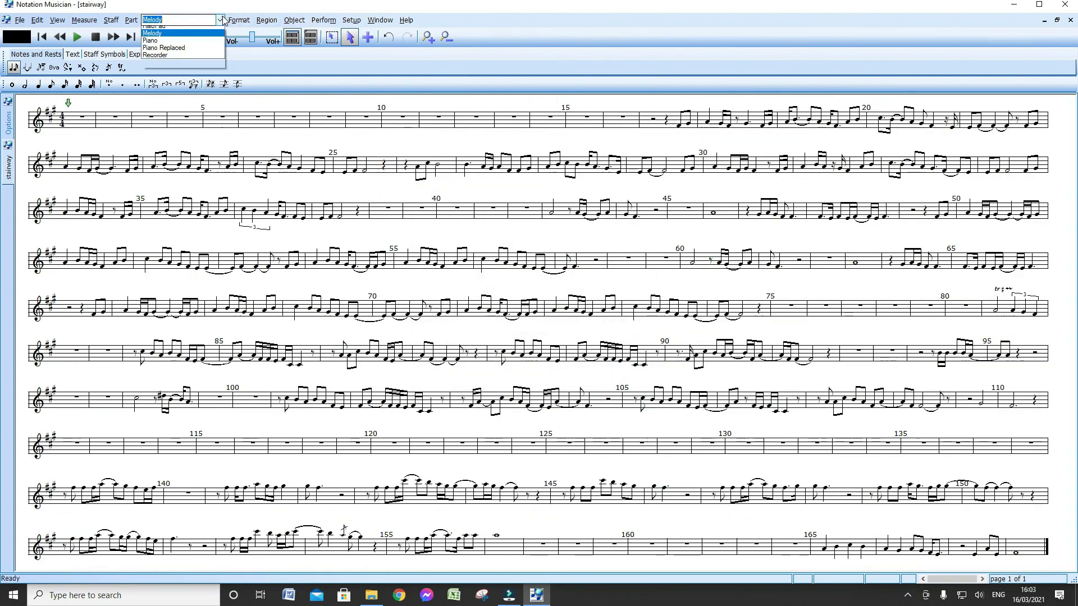
pyautogui.click(167, 31)
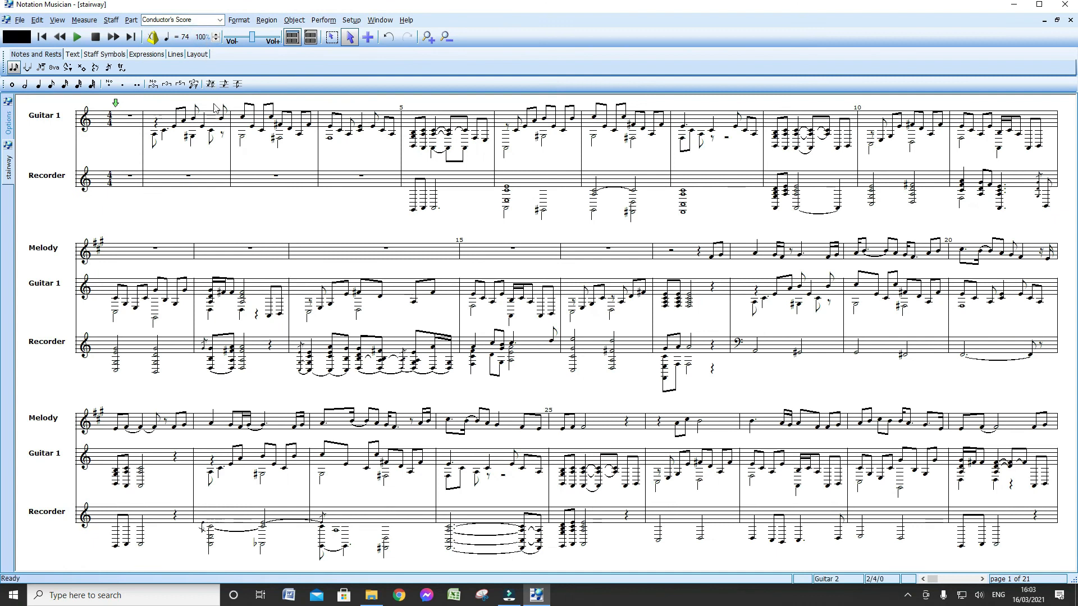